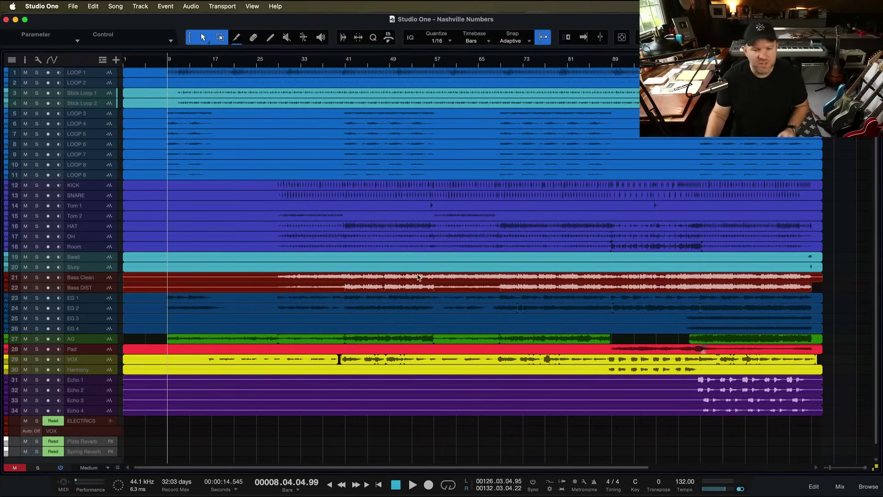
# Step: Open Export Mixdown, preset to an MP3 named 'awesome mix' at 320 kbps
pyautogui.press('super+e')
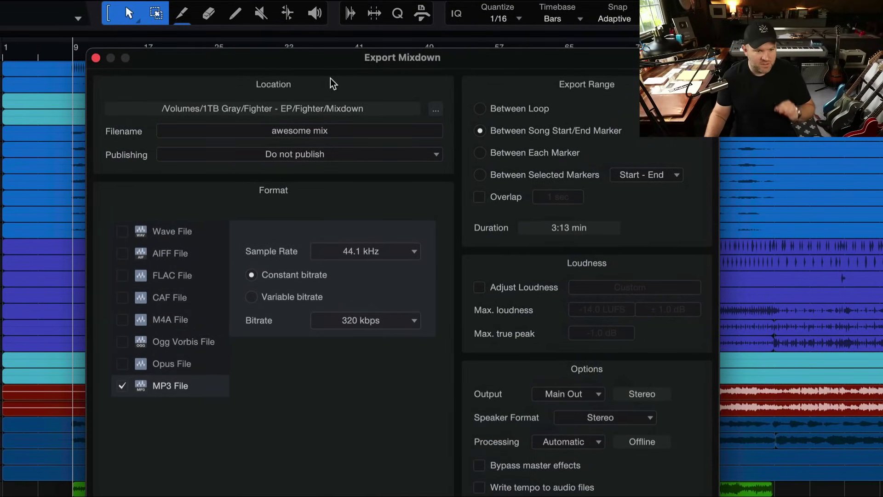
# Step: Export 'awesome mix' as MP3 between the song Start/End markers
pyautogui.click(304, 129)
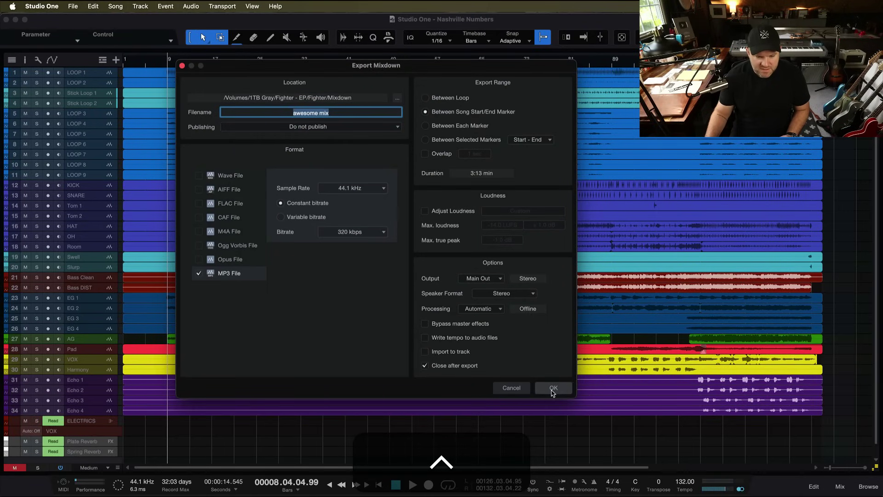
pyautogui.click(554, 391)
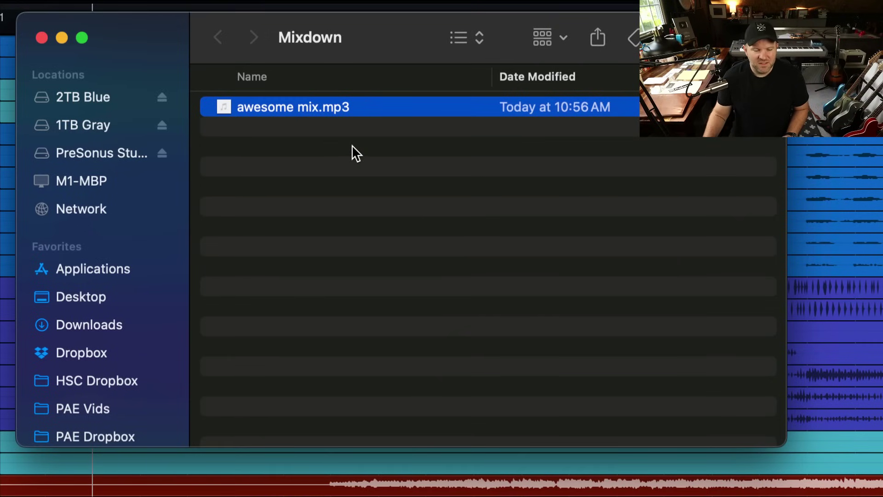
pyautogui.press('space')
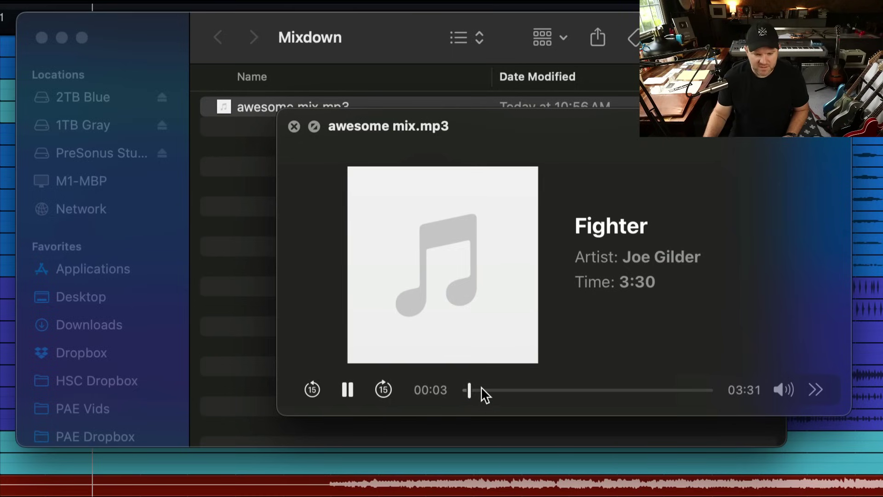
pyautogui.click(481, 389)
pyautogui.press('space')
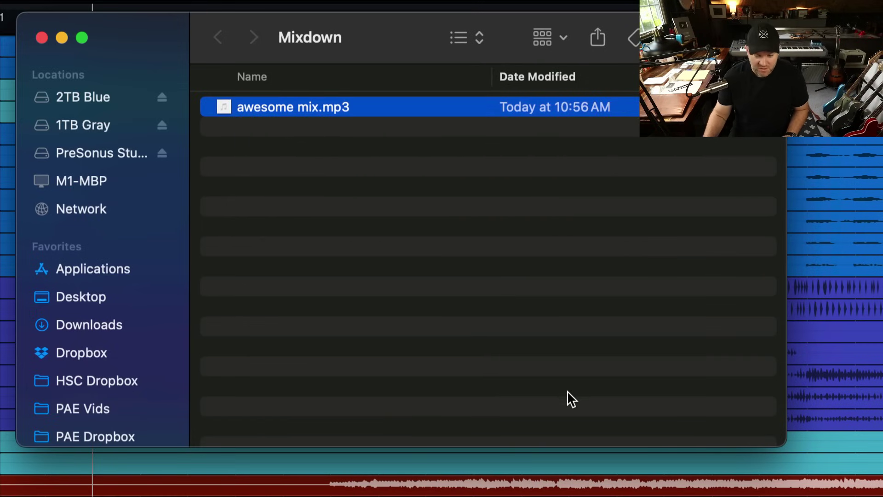
pyautogui.press('space')
pyautogui.click(709, 390)
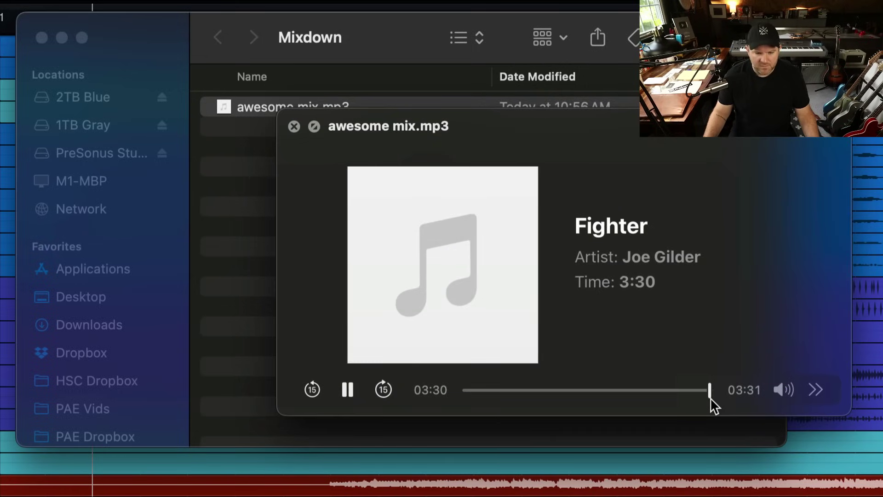
pyautogui.press('space')
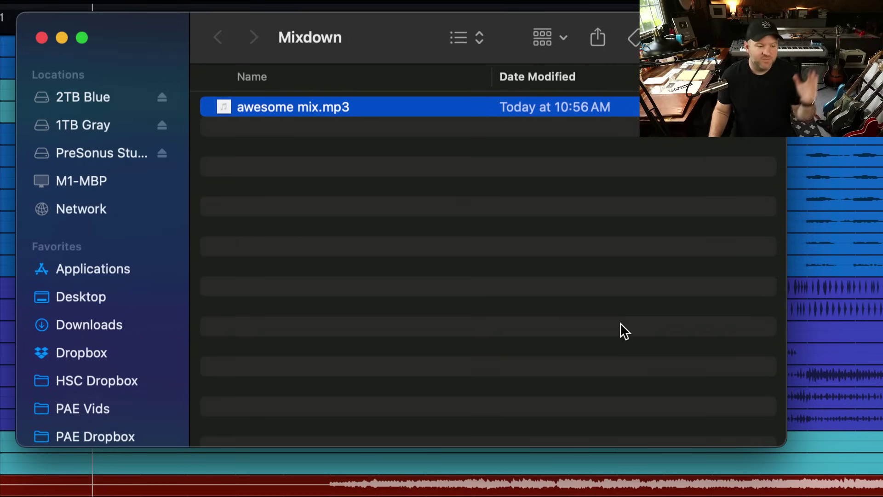
pyautogui.press('super')
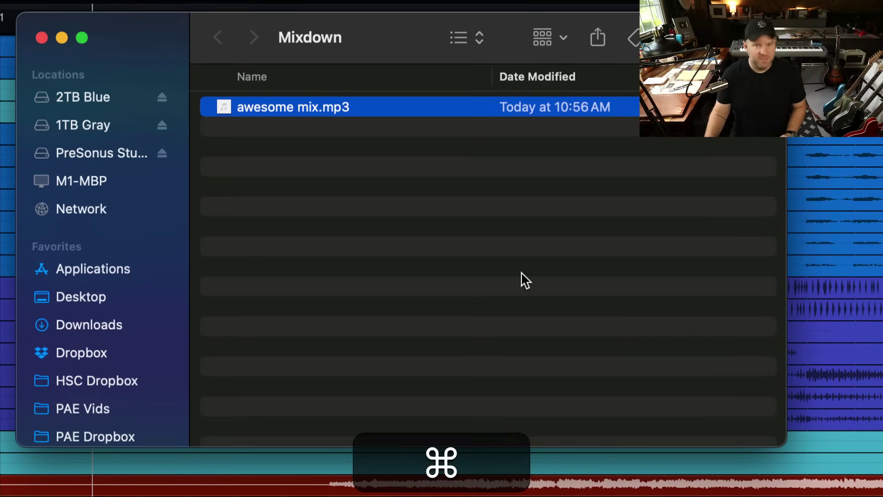
# Step: Close the Mixdown Finder window, review Export Range in Export Mixdown, and cancel
pyautogui.press('super+w')
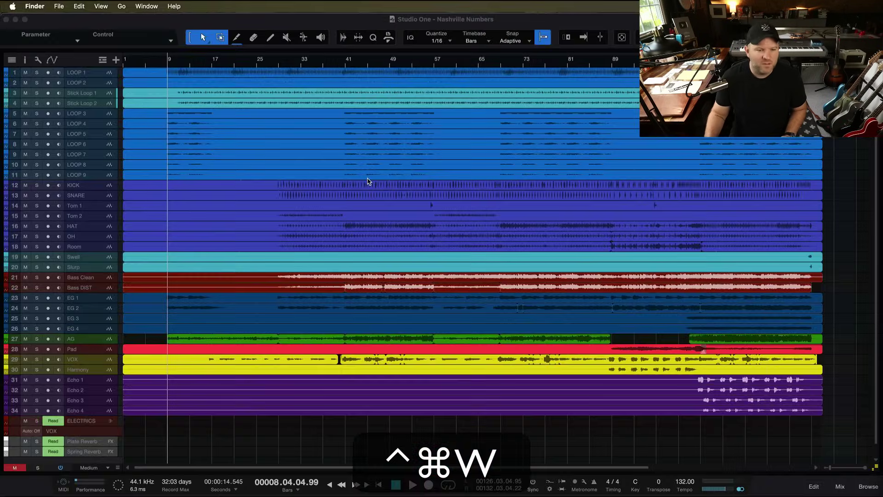
pyautogui.press('super+e')
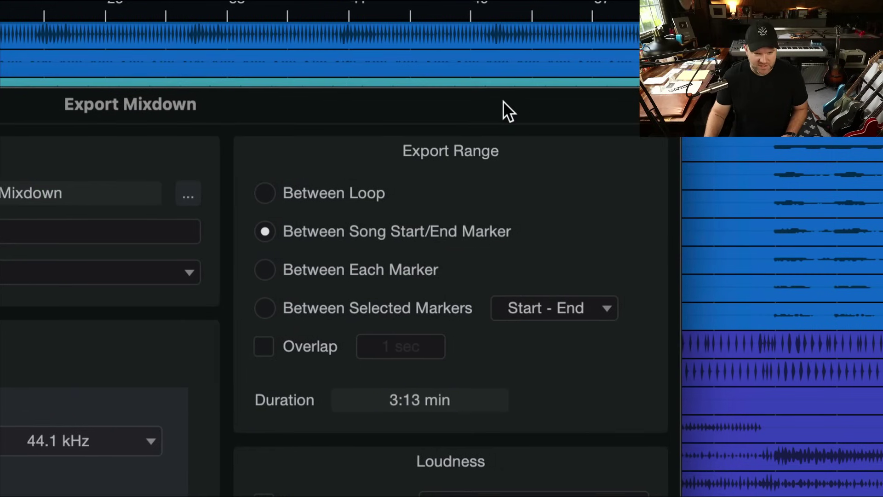
pyautogui.moveTo(479, 107); pyautogui.dragTo(427, 115)
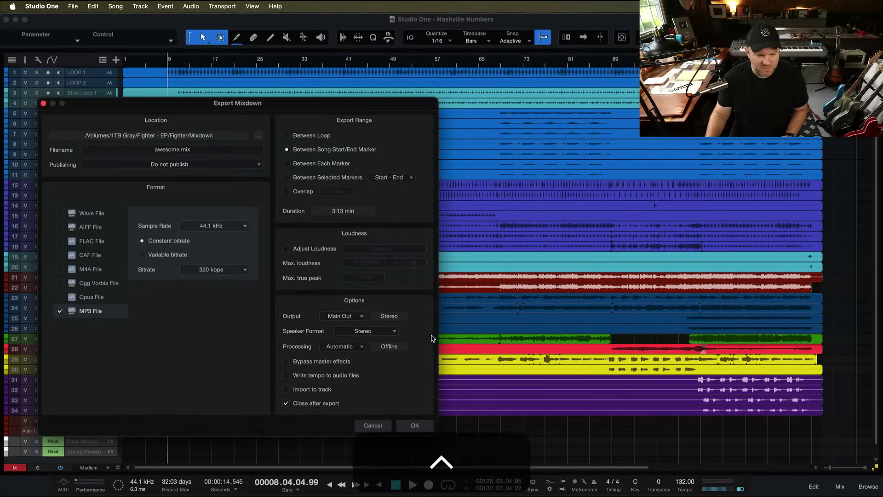
pyautogui.click(381, 427)
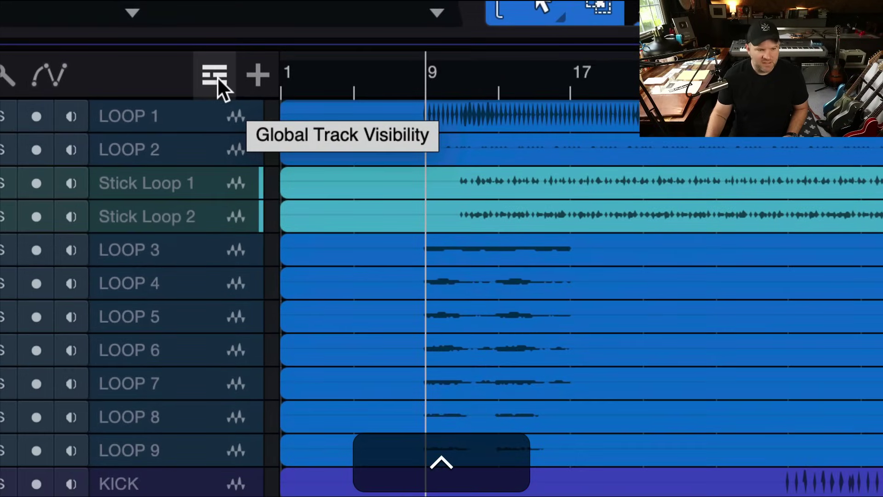
# Step: Show the Marker track from the global track visibility list
pyautogui.click(217, 77)
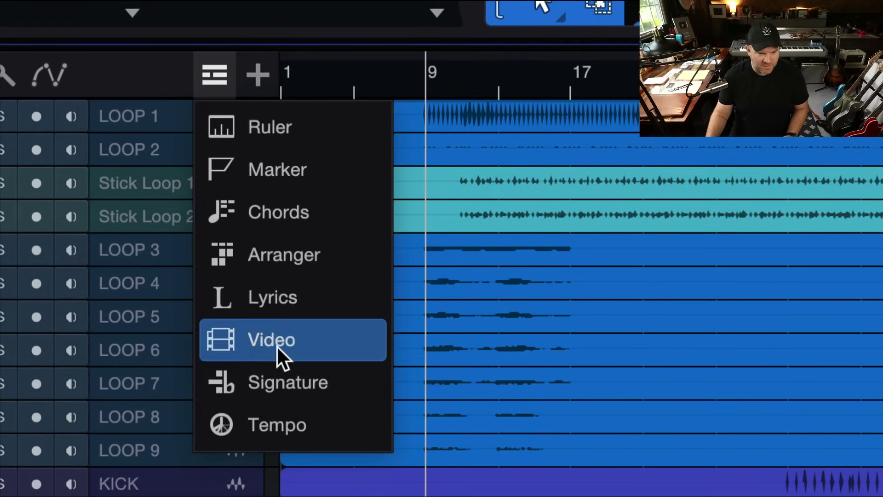
pyautogui.click(262, 167)
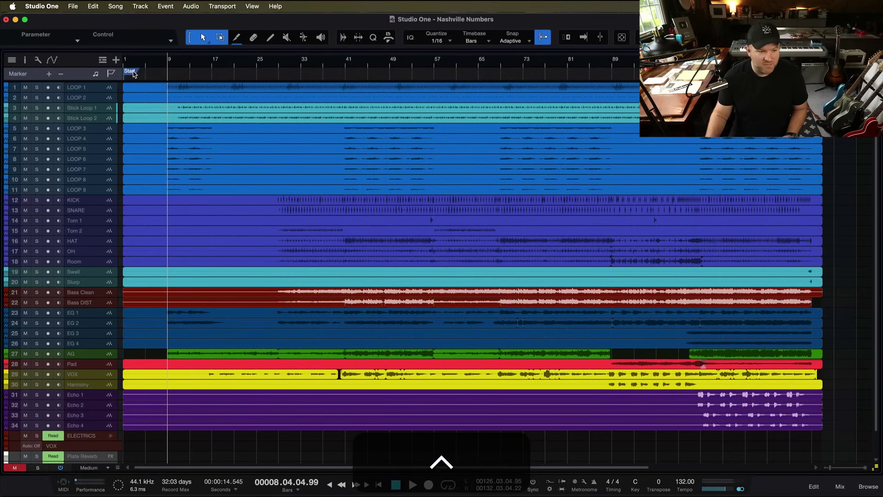
# Step: Drag the Start marker later toward bar 9, around 8.04.01.00
pyautogui.moveTo(133, 74); pyautogui.dragTo(174, 75)
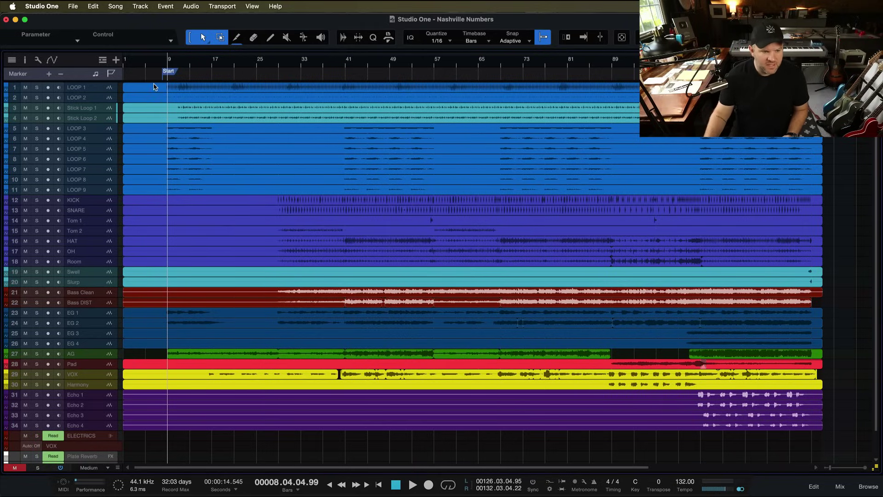
pyautogui.scroll(5, 154, 87)
pyautogui.moveTo(201, 73); pyautogui.dragTo(262, 73)
pyautogui.scroll(4, 222, 106)
pyautogui.scroll(1, 222, 106)
pyautogui.scroll(-5, 259, 124)
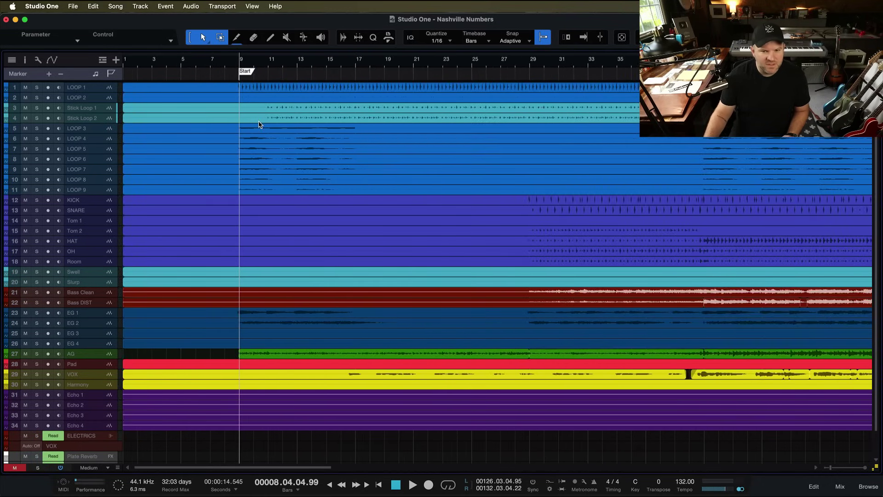
# Step: Drag the End marker out to bar 127 and zoom out to the whole song
pyautogui.hscroll(10, 555, 130)
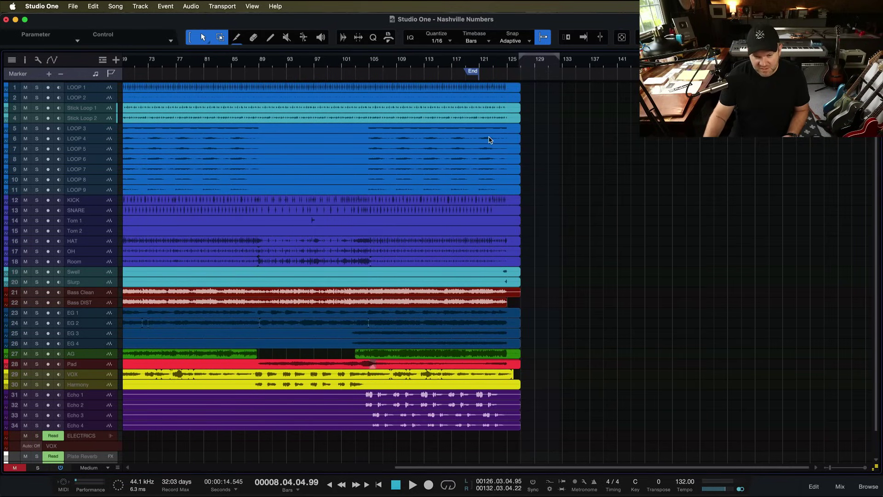
pyautogui.moveTo(473, 73); pyautogui.dragTo(514, 75)
pyautogui.hotkey('shift', 'z')
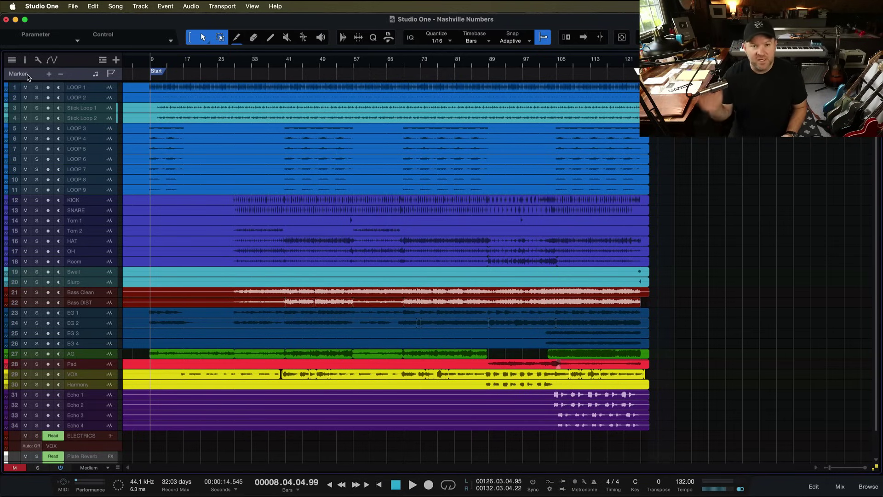
pyautogui.press('super')
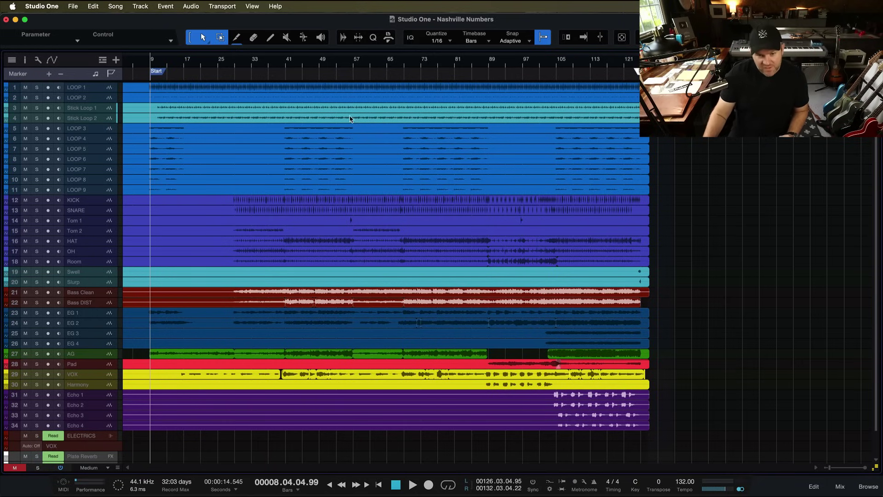
# Step: Save the song and confirm the 3:17 export duration in Export Mixdown, then cancel
pyautogui.press('super+s')
pyautogui.press('super+e')
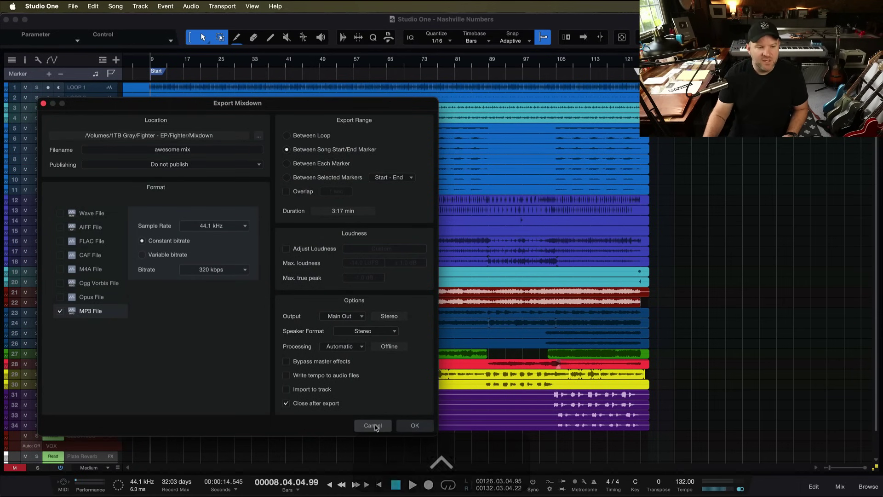
pyautogui.click(373, 425)
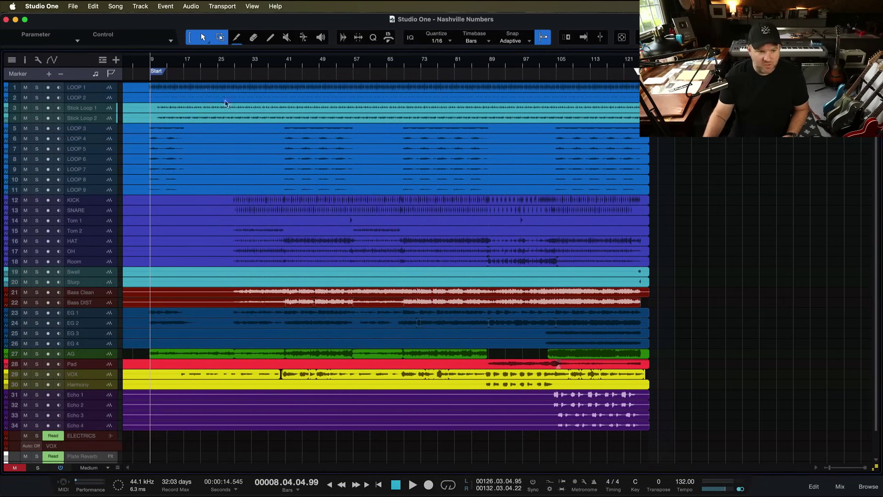
# Step: Add a marker named V1 at bar 17
pyautogui.scroll(3, 186, 78)
pyautogui.scroll(-2, 186, 77)
pyautogui.click(195, 65)
pyautogui.hotkey('shift', 'y')
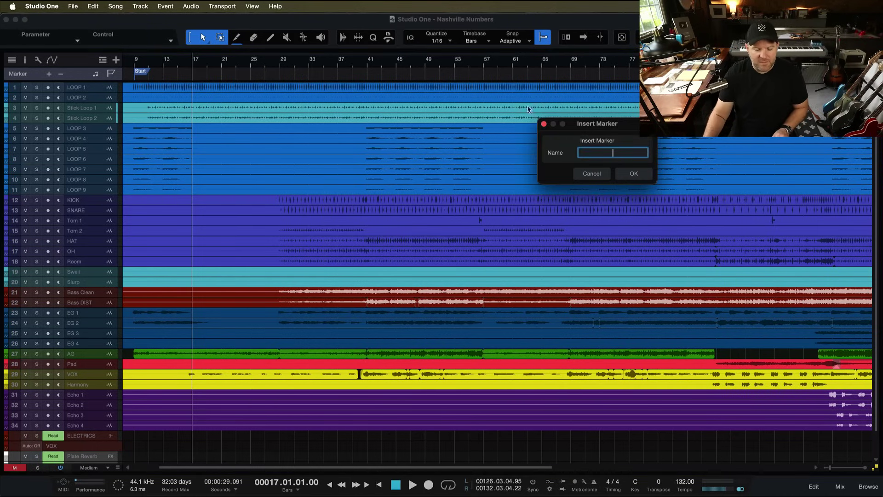
pyautogui.moveTo(583, 125)
pyautogui.mouseDown()
pyautogui.moveTo(404, 143)
pyautogui.moveTo(345, 161)
pyautogui.mouseUp()
pyautogui.write('V1')
pyautogui.press('Return')
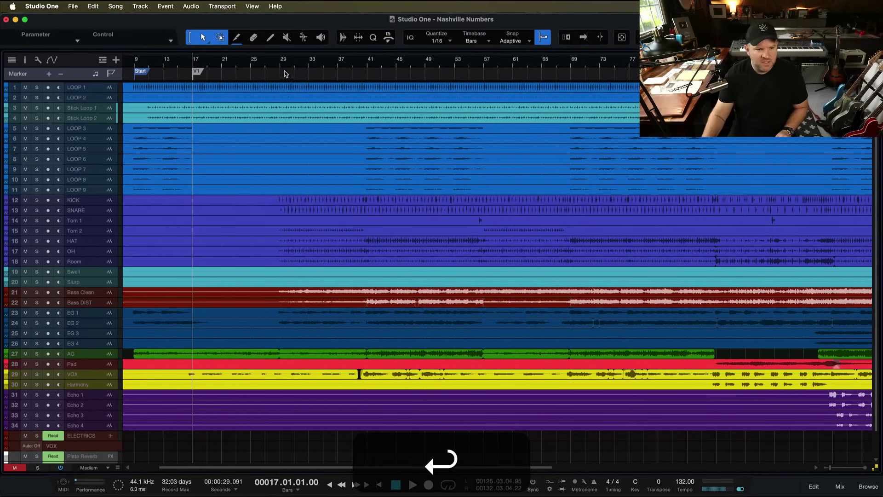
# Step: Add a marker named V2 at bar 28 during playback
pyautogui.click(273, 69)
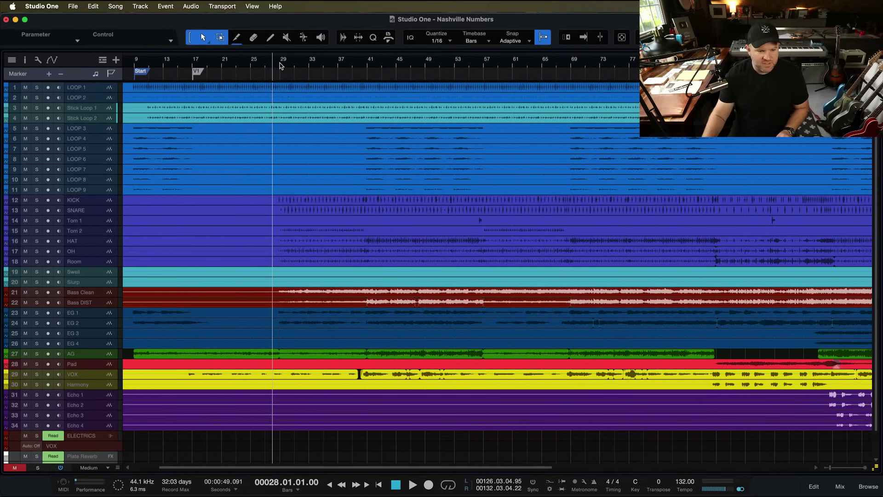
pyautogui.scroll(3, 288, 94)
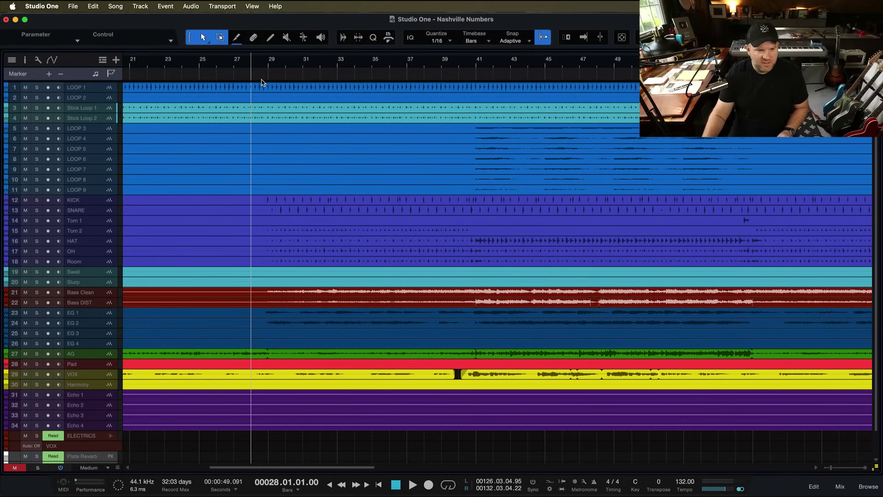
pyautogui.press('space')
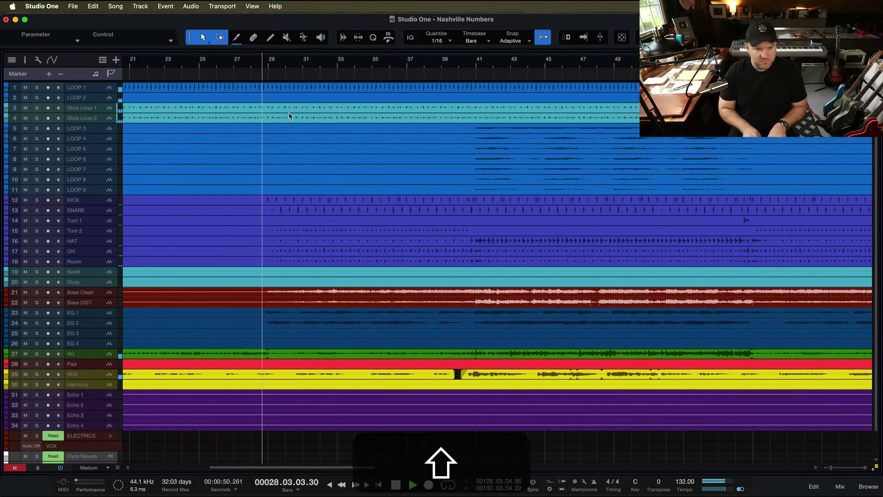
pyautogui.hotkey('shift', 'y')
pyautogui.write('V2')
pyautogui.press('Return')
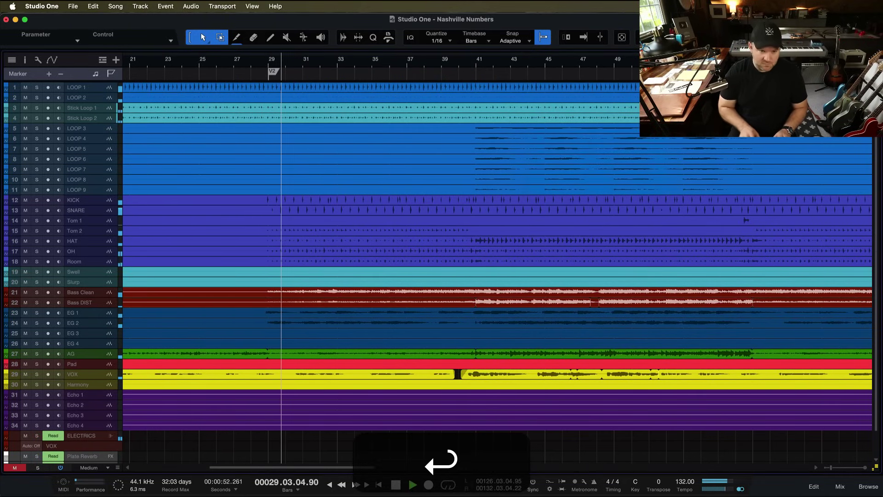
pyautogui.press('space')
# Step: Insert a CH1 marker near bar 40, then delete it
pyautogui.click(469, 65)
pyautogui.press('space')
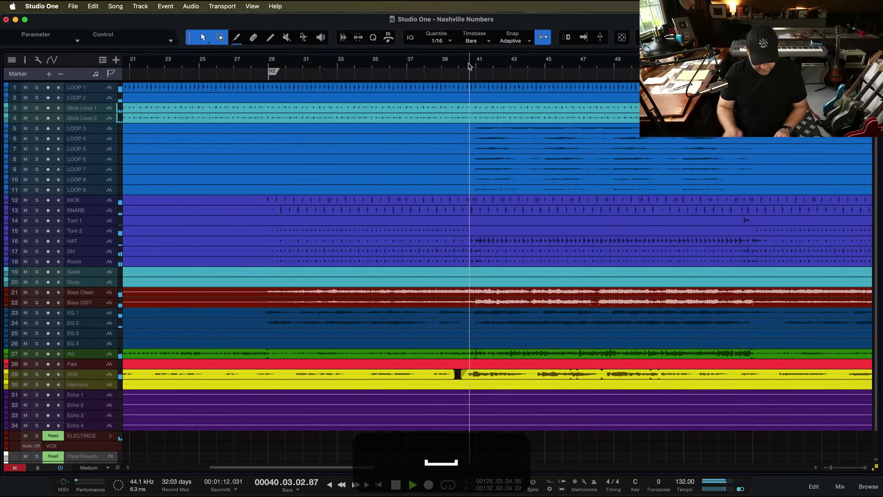
pyautogui.hotkey('shift', 'y')
pyautogui.write('CH1')
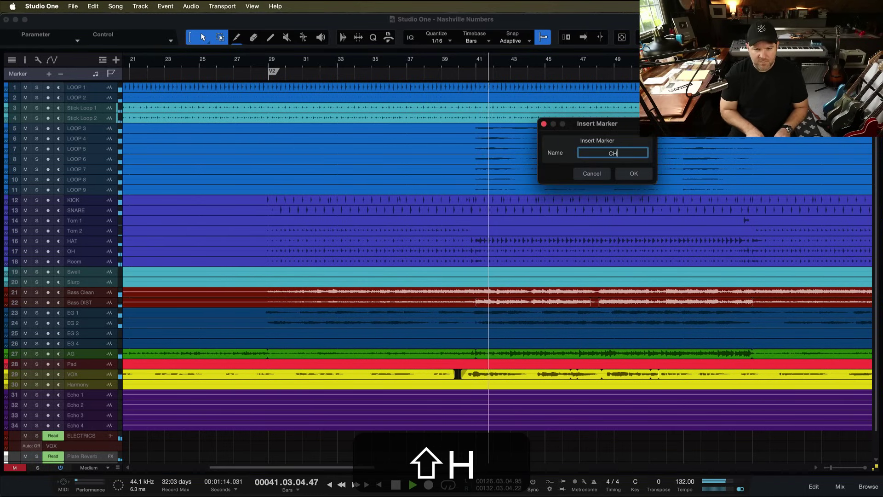
pyautogui.press('Return')
pyautogui.press('space')
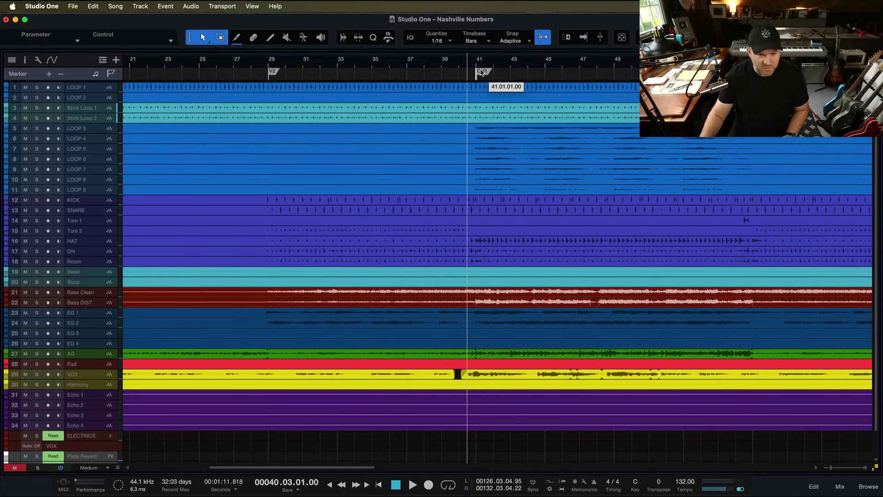
pyautogui.moveTo(482, 72); pyautogui.dragTo(461, 74)
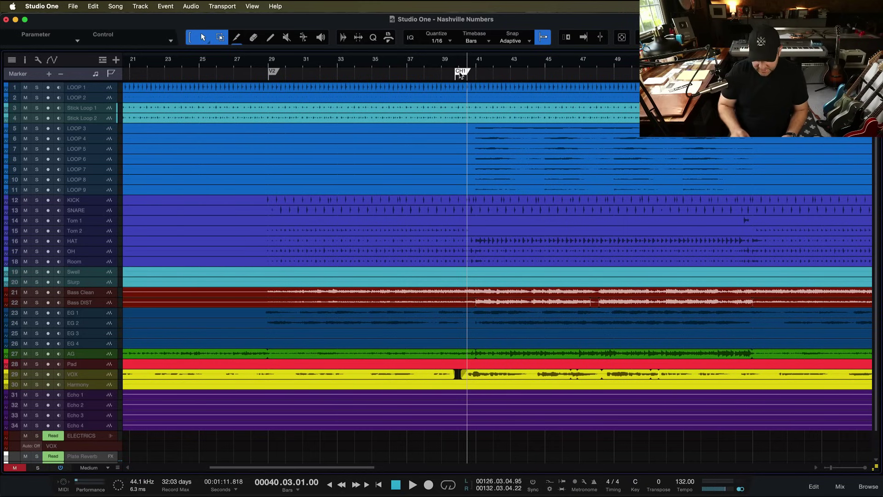
pyautogui.press('BackSpace')
# Step: Select the song Start marker and bring up Export Mixdown
pyautogui.scroll(-2, 333, 89)
pyautogui.scroll(-3, 333, 90)
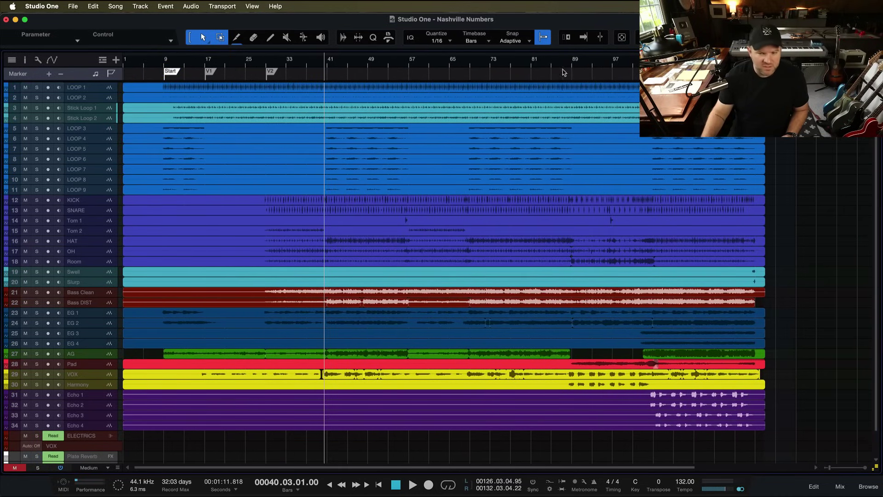
pyautogui.click(170, 71)
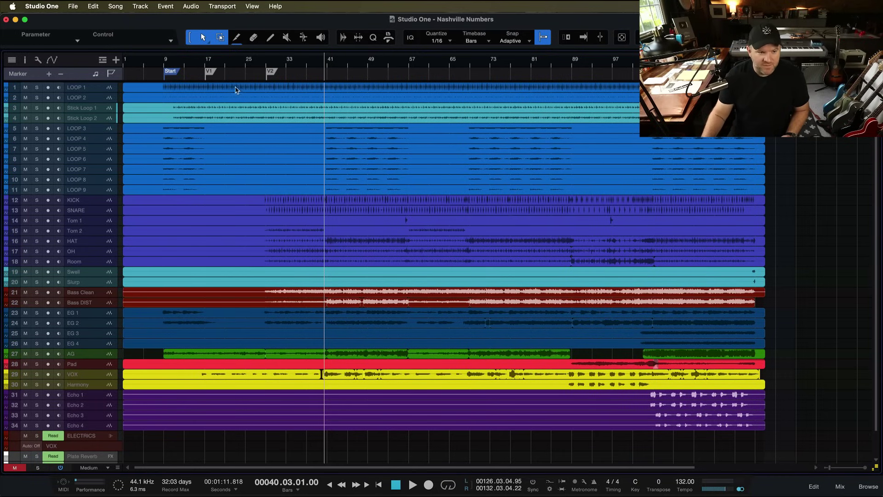
pyautogui.press('super+e')
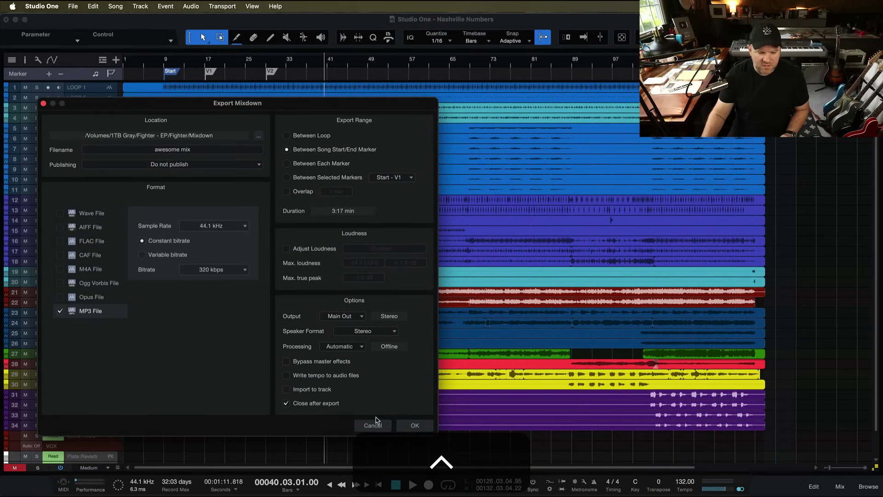
# Step: Cancel the export and draw a loop range from bar 105 to 110
pyautogui.click(374, 424)
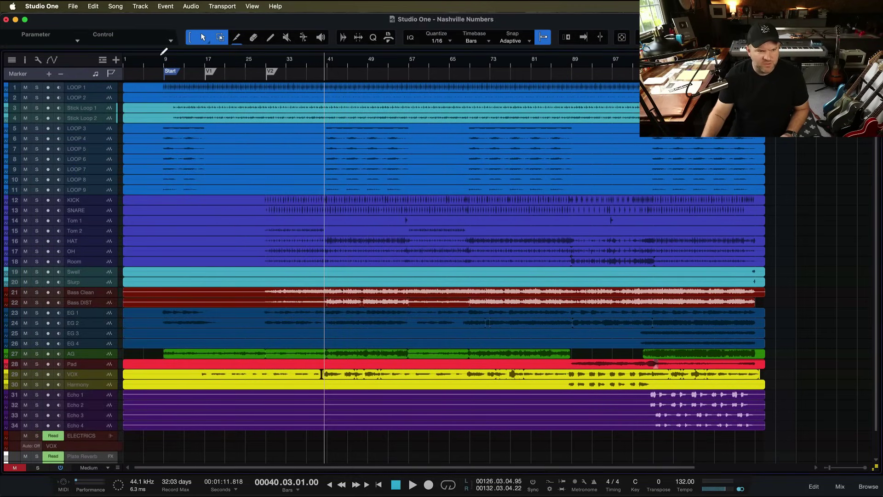
pyautogui.moveTo(166, 53); pyautogui.dragTo(638, 55)
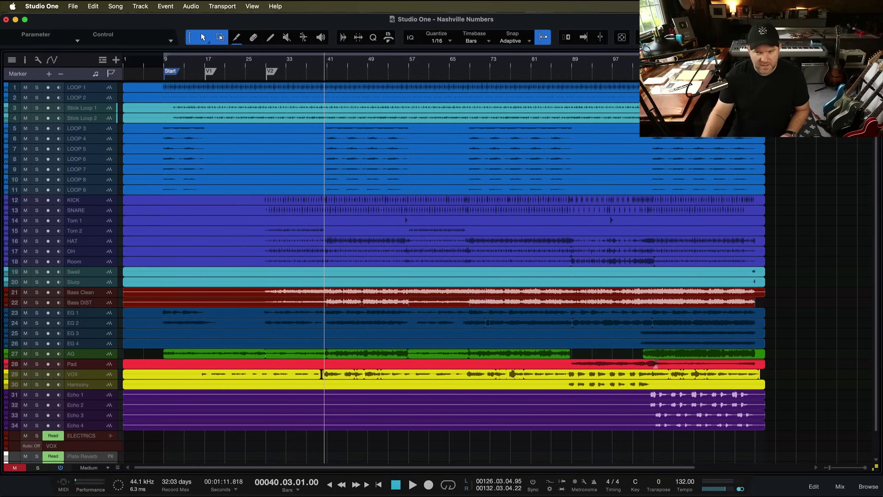
pyautogui.press('KP_1')
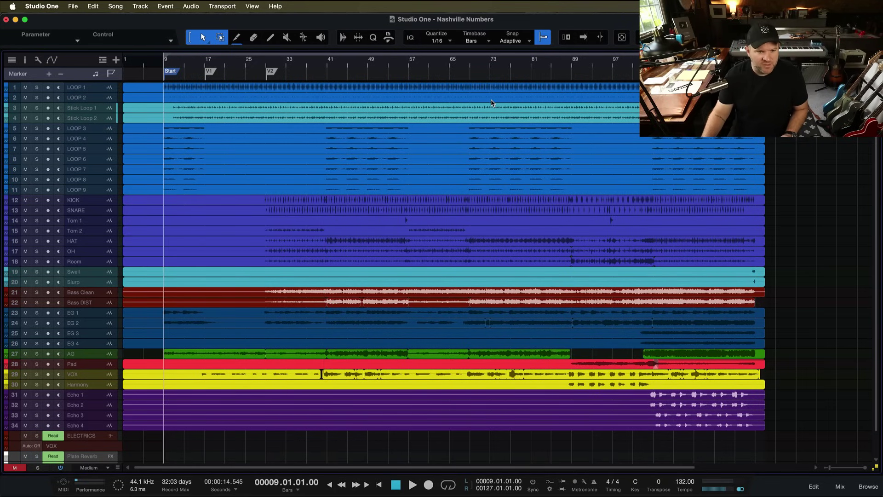
pyautogui.hscroll(10, 491, 102)
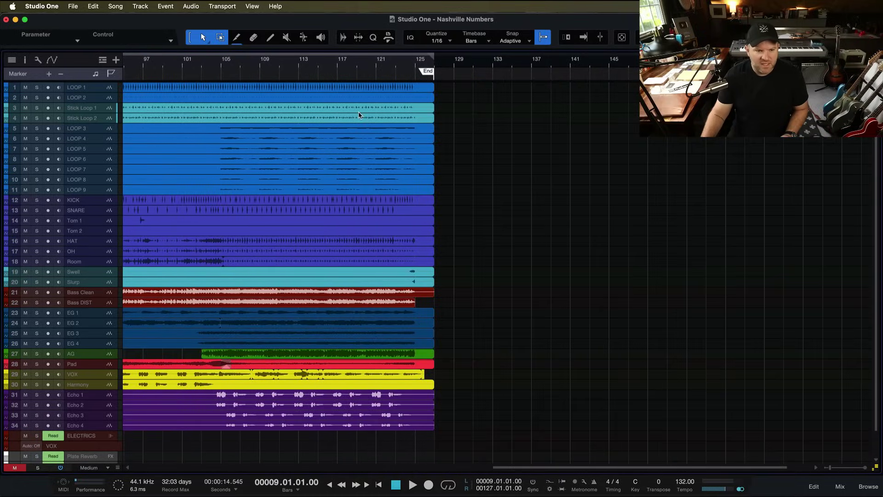
pyautogui.moveTo(291, 70); pyautogui.dragTo(343, 72)
# Step: Choose Between Loop as the export range in Export Mixdown, then cancel
pyautogui.press('super+e')
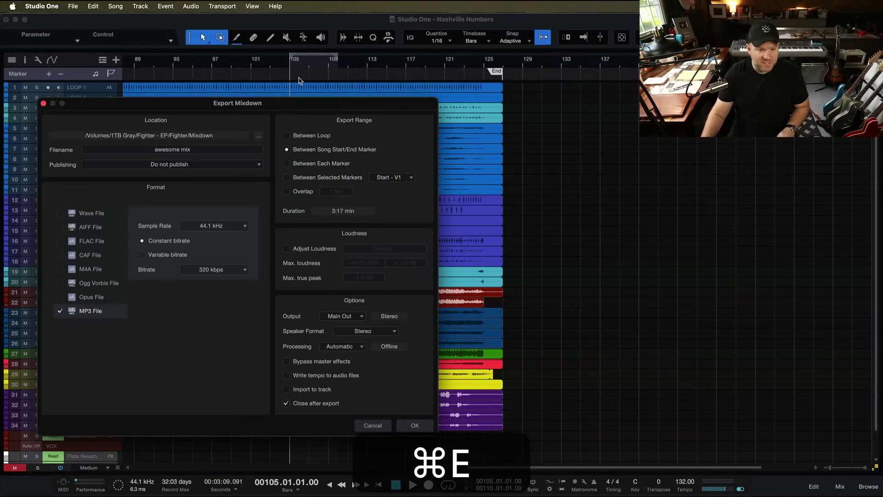
pyautogui.click(314, 136)
pyautogui.click(372, 424)
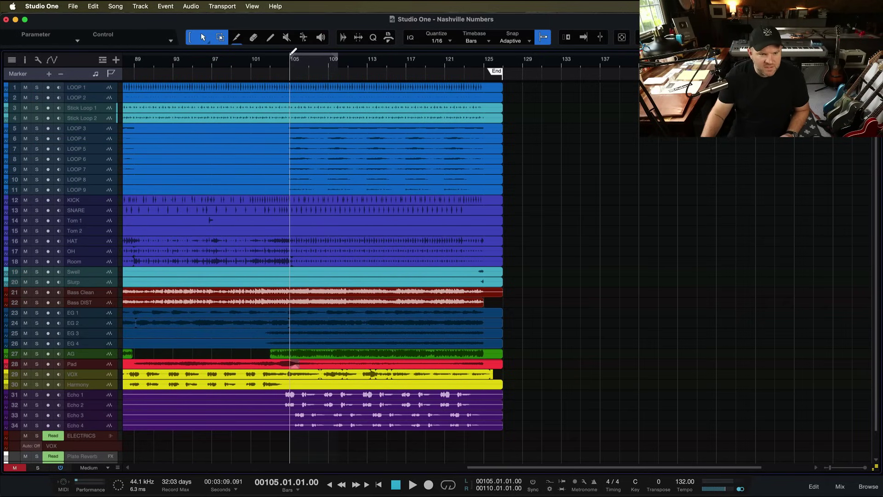
# Step: Extend the loop to bars 105–125, enable looping, audition it, and save
pyautogui.moveTo(338, 59); pyautogui.dragTo(484, 68)
pyautogui.press('/')
pyautogui.scroll(3, 326, 108)
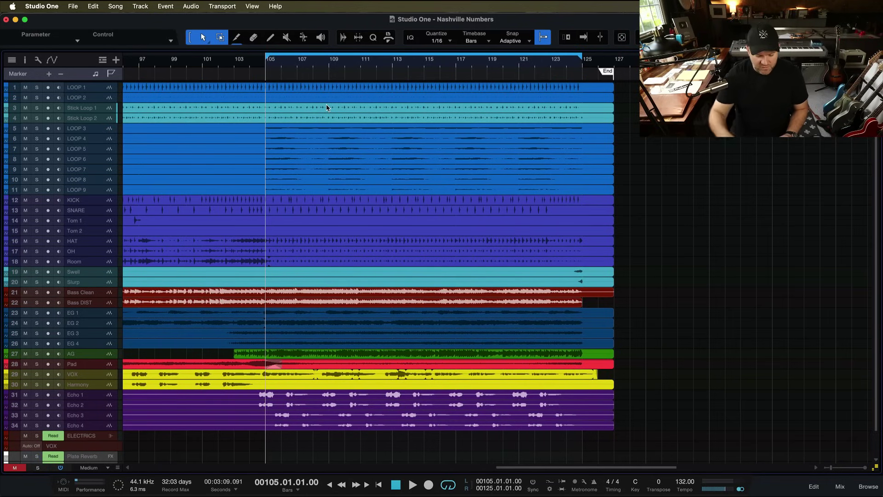
pyautogui.press('space')
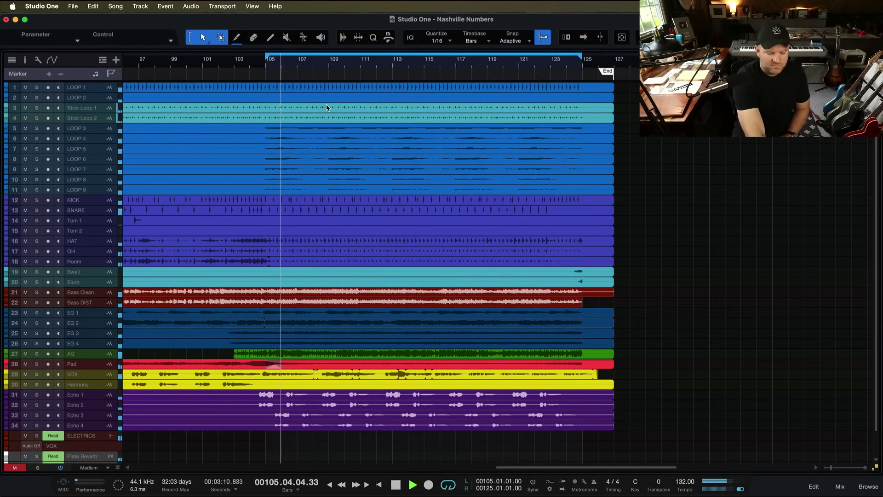
pyautogui.press('space')
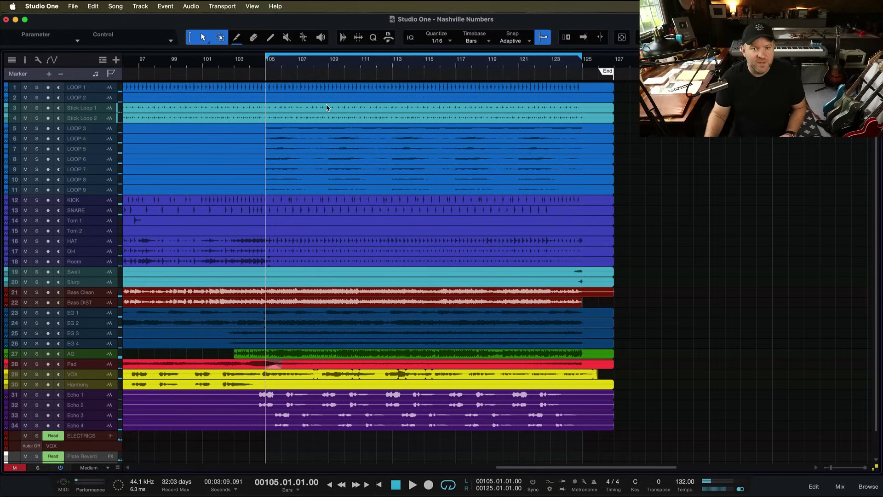
pyautogui.press('super+s')
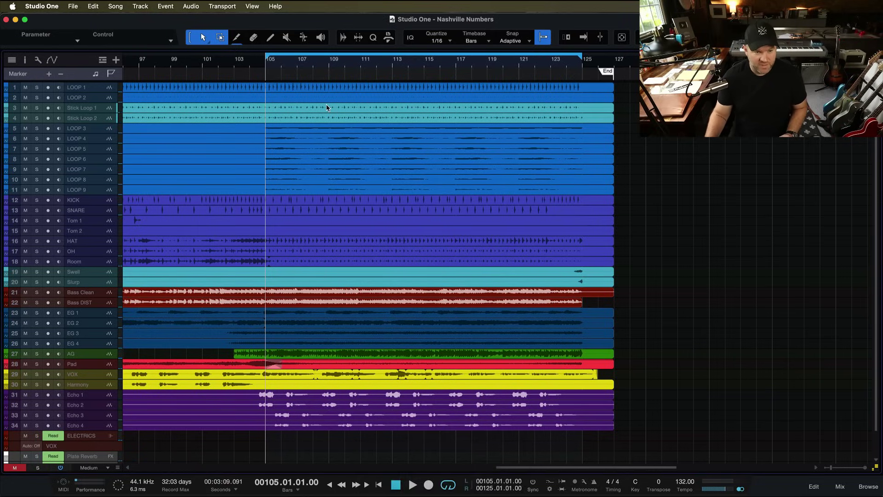
# Step: Export the loop range as 'awesome mix(2).mp3' and preview the file in Finder
pyautogui.press('super+e')
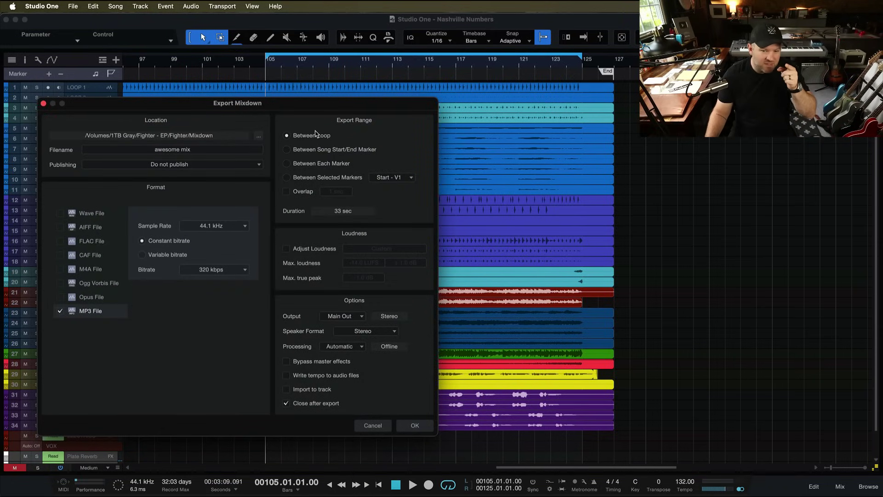
pyautogui.press('ctrl')
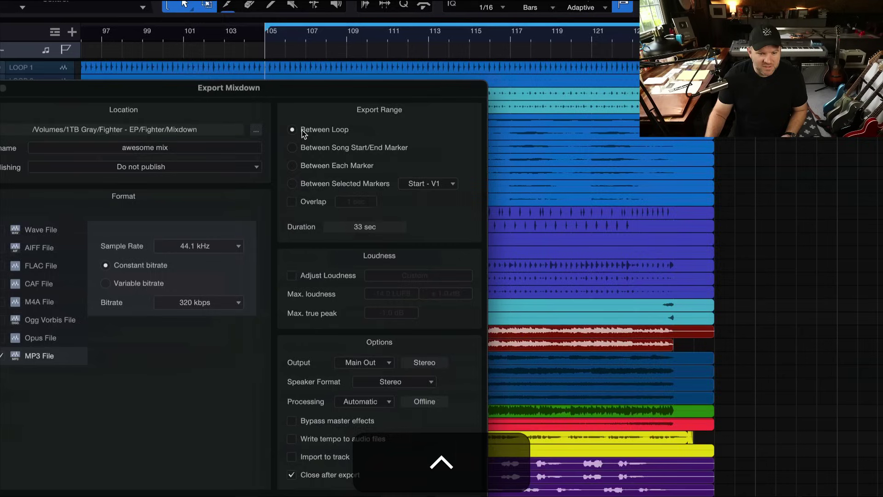
pyautogui.click(415, 425)
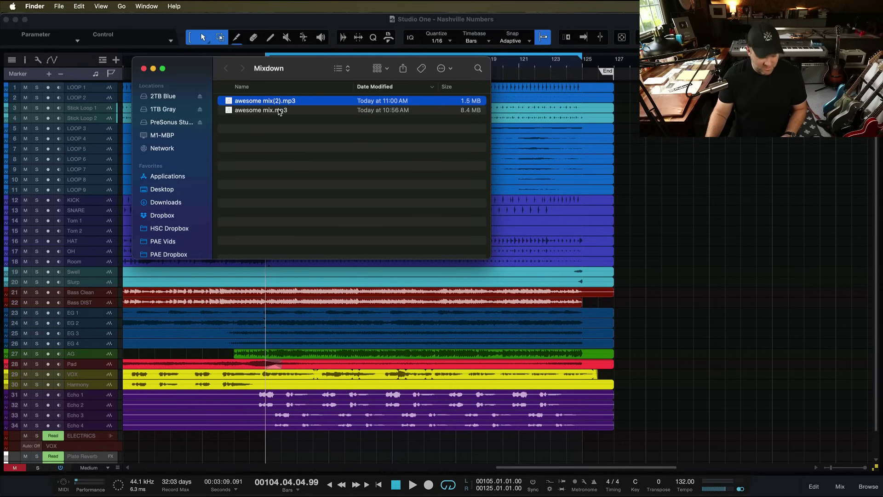
pyautogui.press('space')
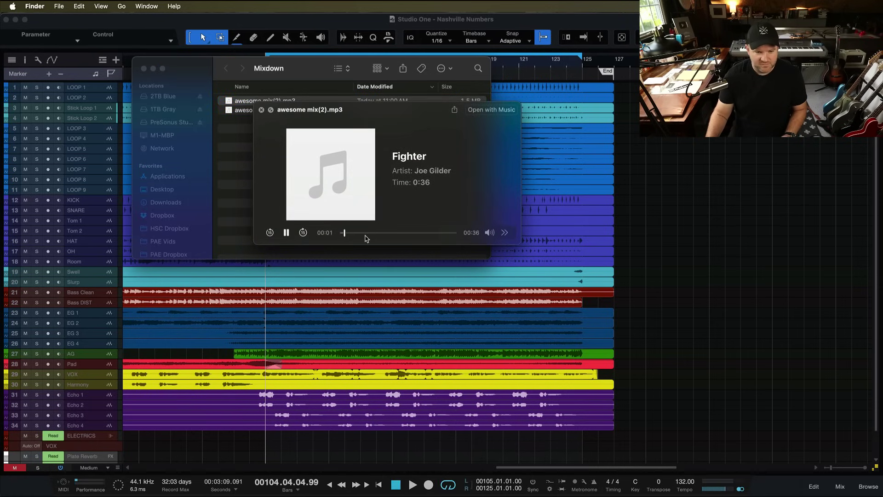
pyautogui.press('space')
pyautogui.click(560, 122)
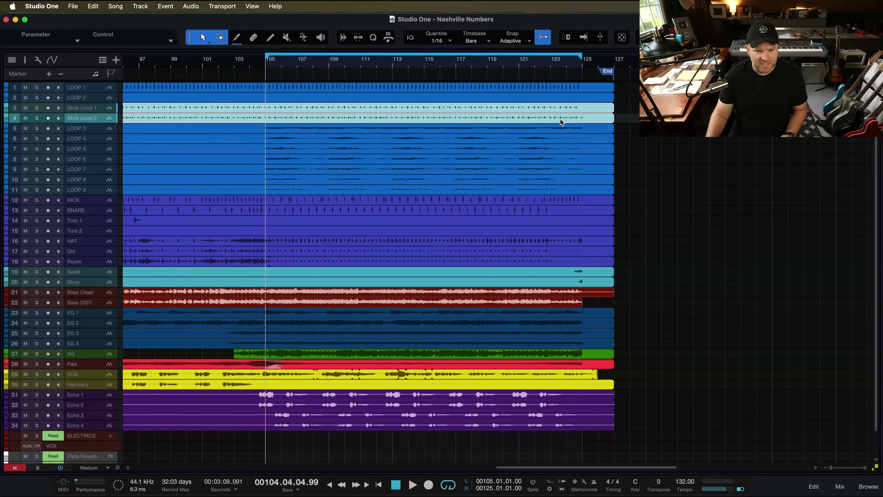
pyautogui.press('super')
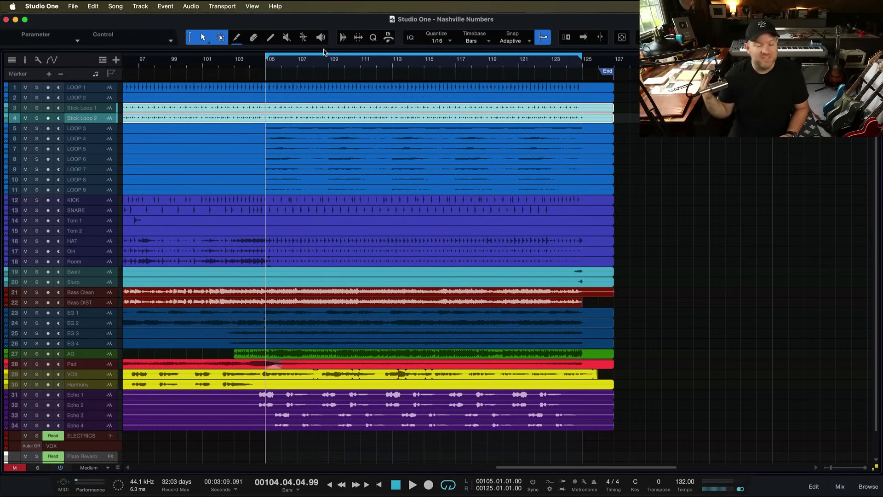
pyautogui.press('super+e')
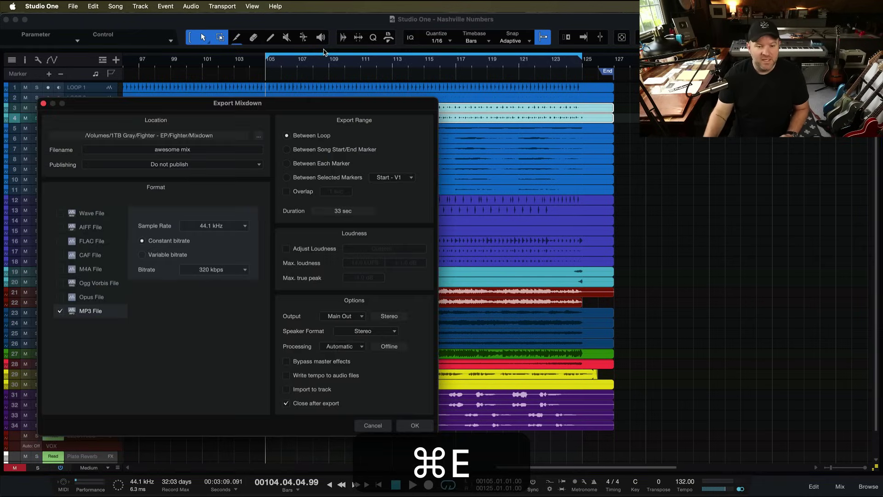
pyautogui.click(303, 151)
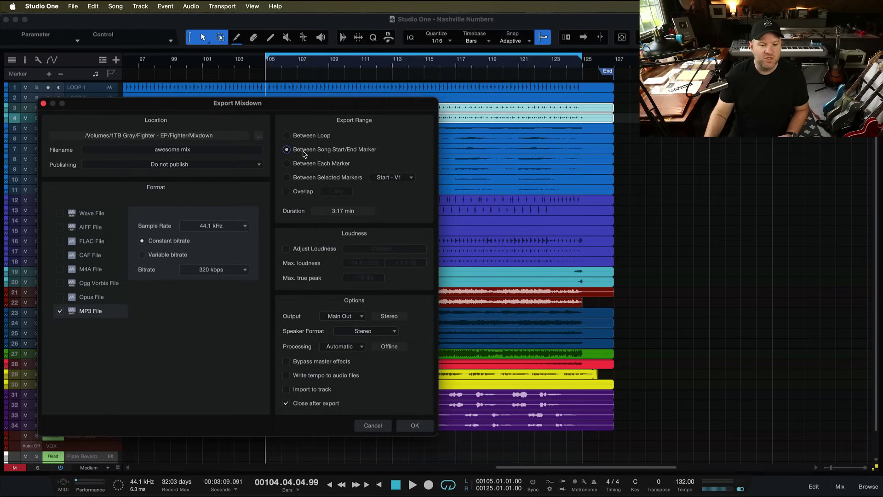
pyautogui.click(415, 426)
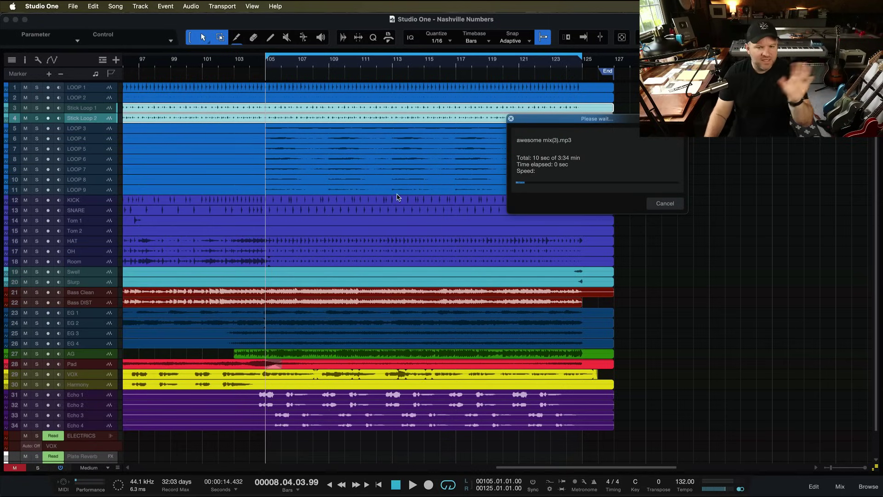
# Step: Cancel the running export, turn looping off, save, and fit the whole song in view
pyautogui.click(665, 204)
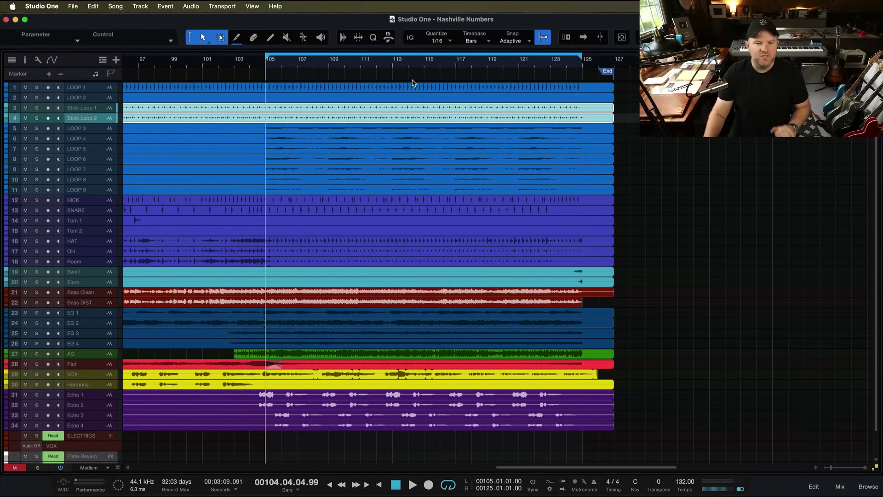
pyautogui.press('/')
pyautogui.scroll(-5, 307, 108)
pyautogui.scroll(-5, 307, 108)
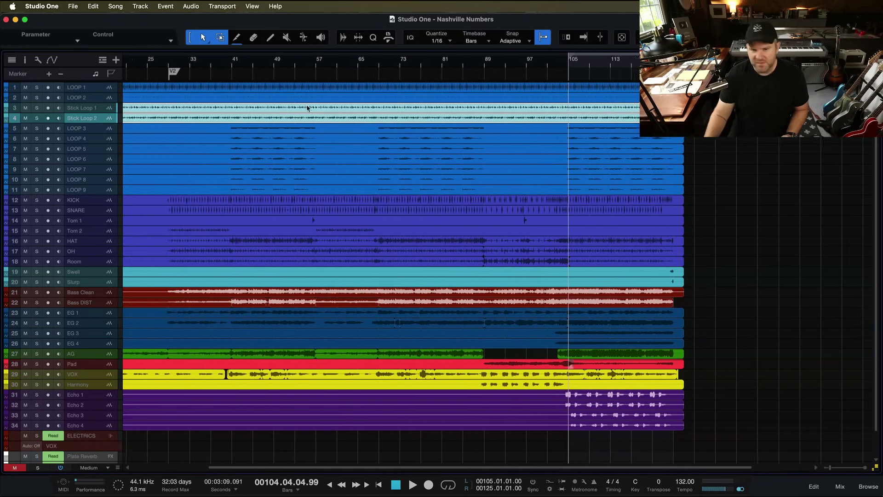
pyautogui.scroll(3, 307, 108)
pyautogui.press('super')
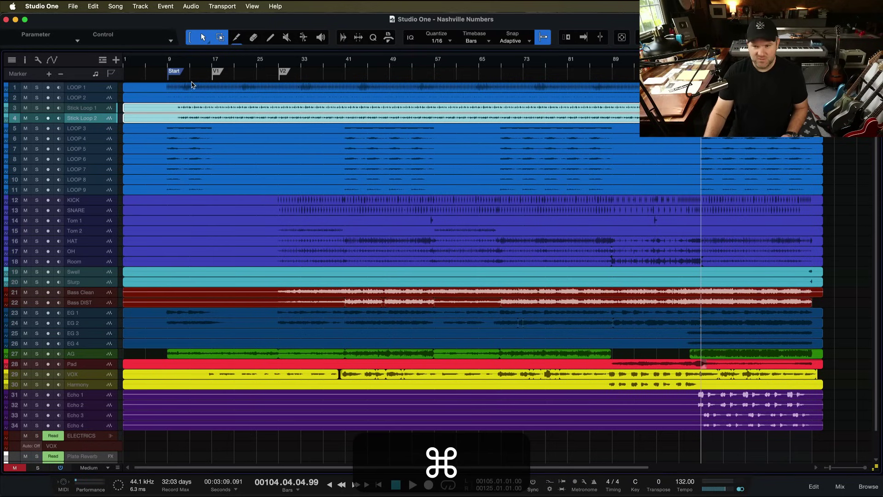
pyautogui.press('super+s')
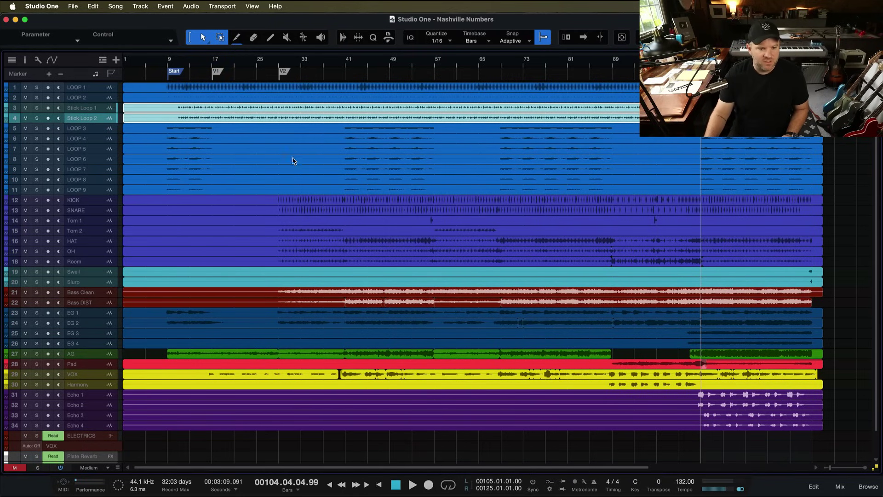
pyautogui.press('w')
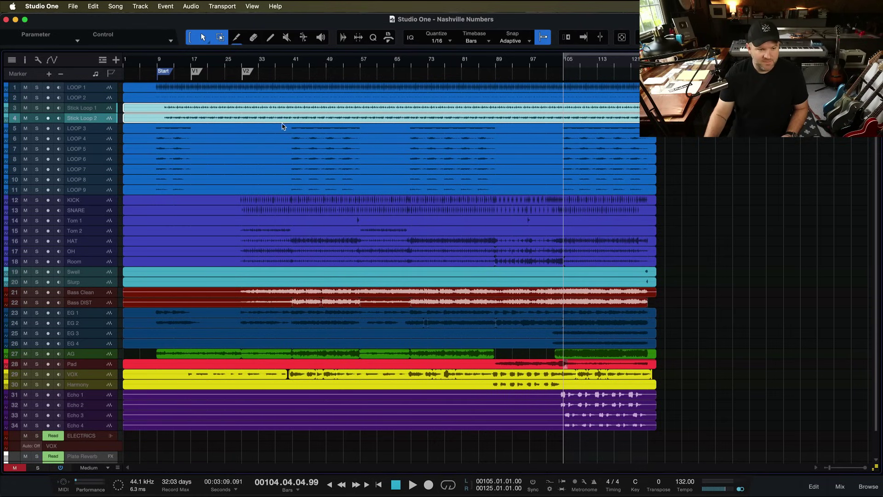
# Step: Select the LOOP 1 event and set the song Start/End markers to it with Option+Y, returning Start to bar 1
pyautogui.click(162, 90)
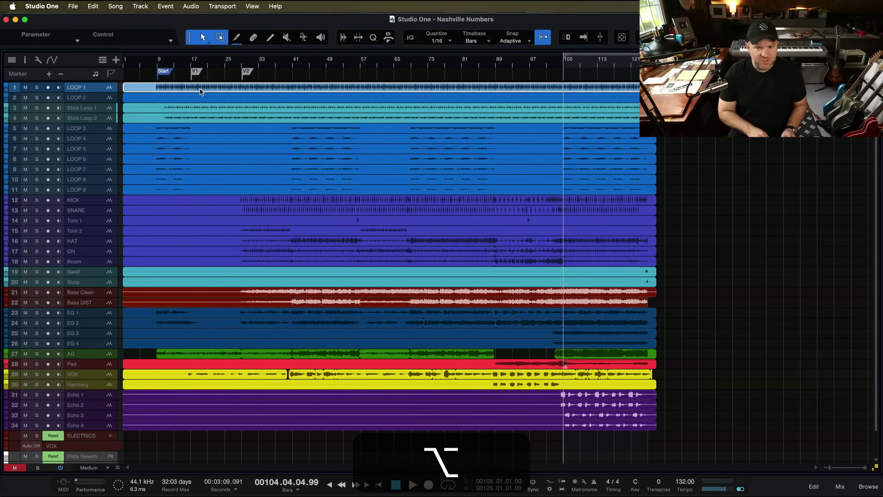
pyautogui.hotkey('alt', 'y')
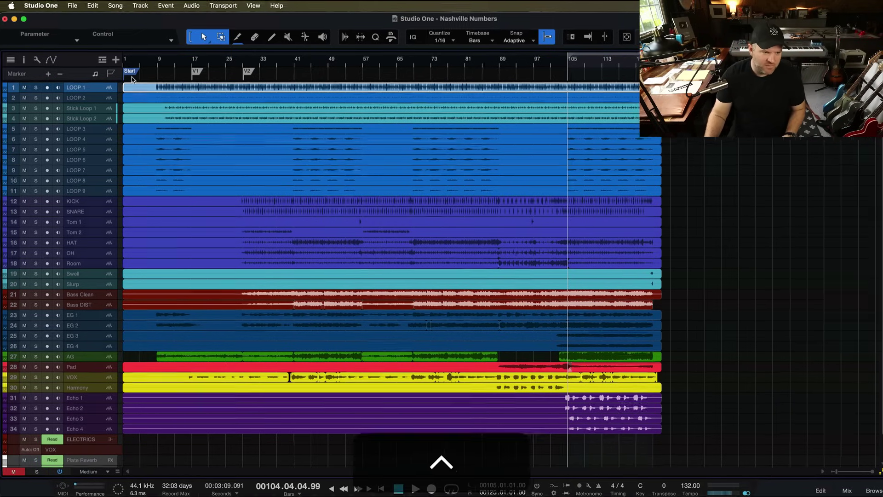
# Step: With Snap turned off, split LOOP 1 where its audio begins at bar 9
pyautogui.scroll(5, 172, 97)
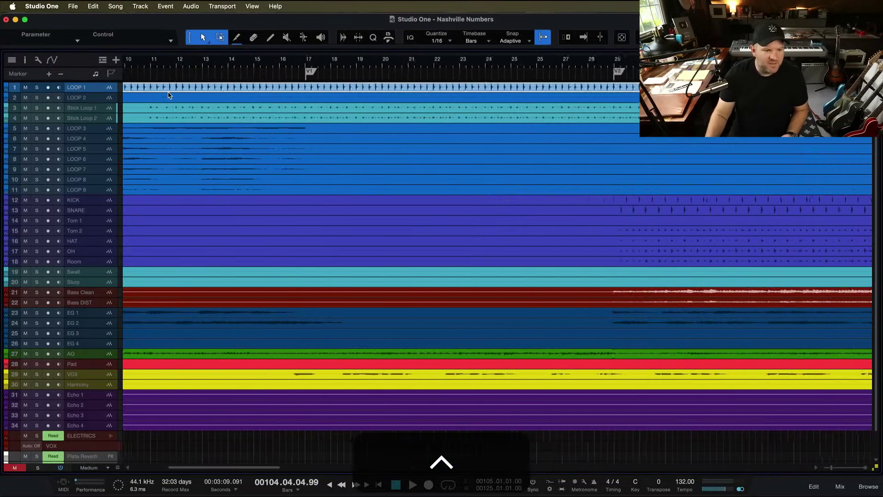
pyautogui.scroll(5, 252, 95)
pyautogui.scroll(5, 430, 106)
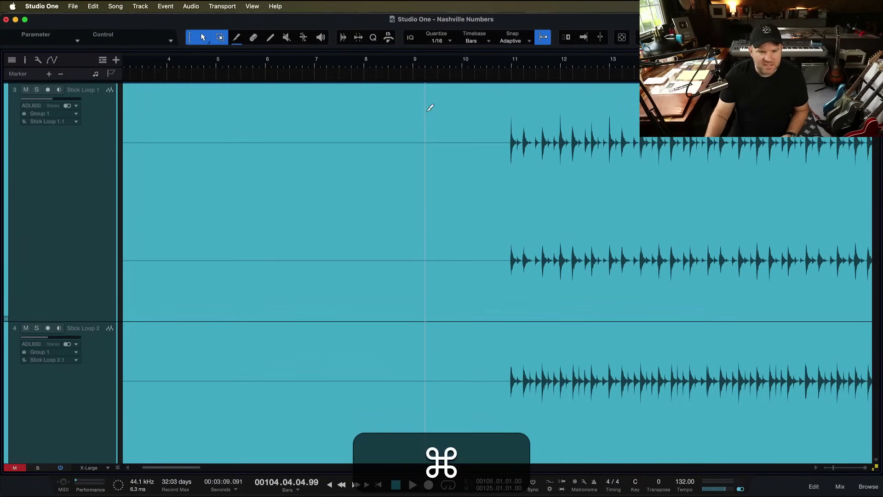
pyautogui.scroll(4, 430, 107)
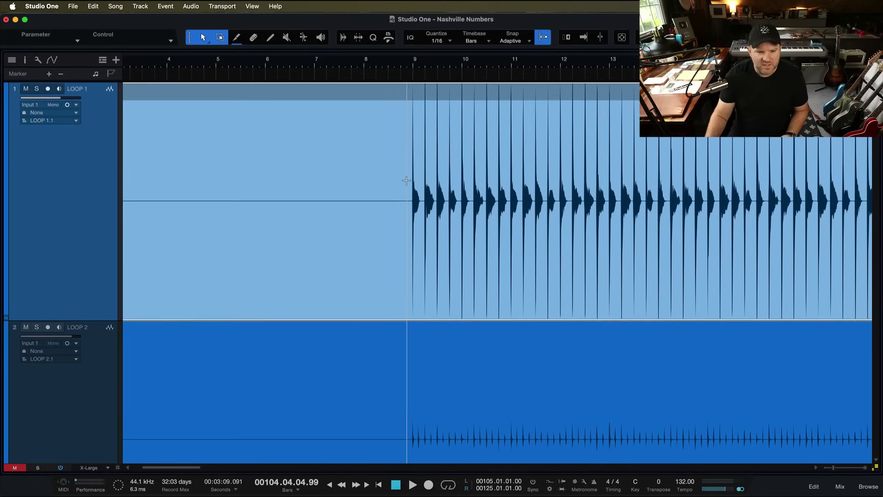
pyautogui.scroll(3, 405, 182)
pyautogui.press('super+n')
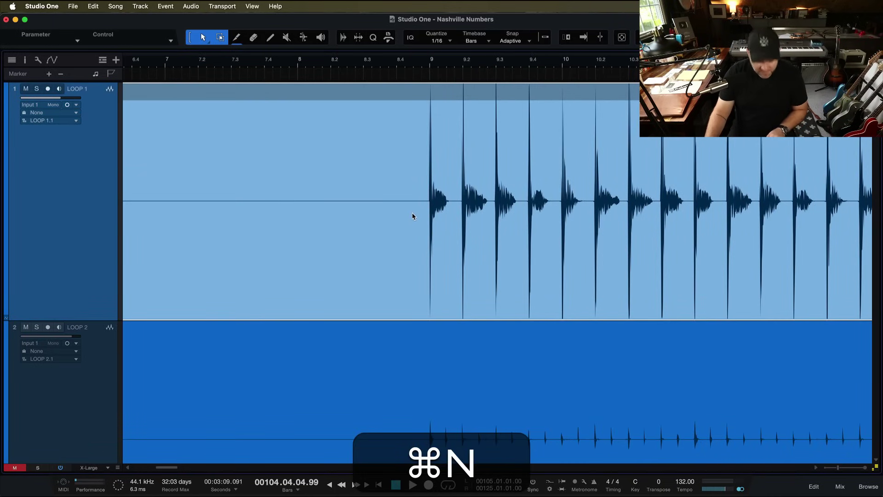
pyautogui.click(423, 216)
# Step: Split LOOP 1 where its audio ends and select the middle event holding the audio
pyautogui.scroll(-10, 422, 217)
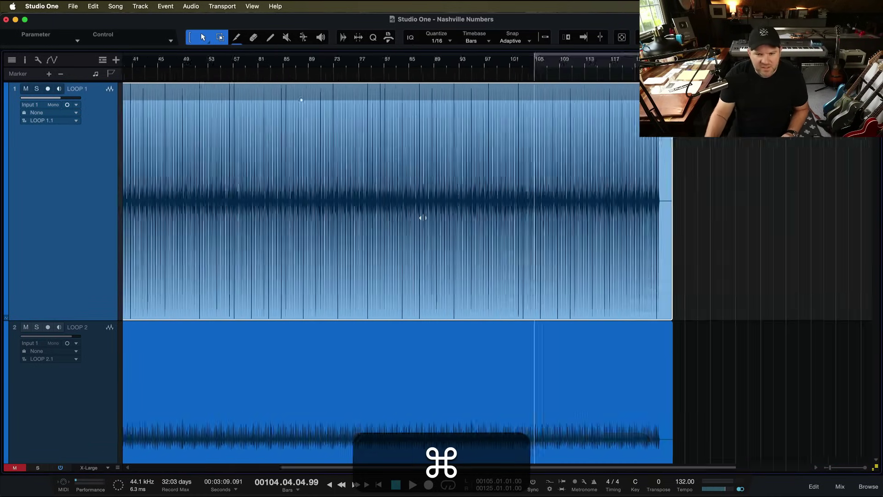
pyautogui.scroll(6, 508, 221)
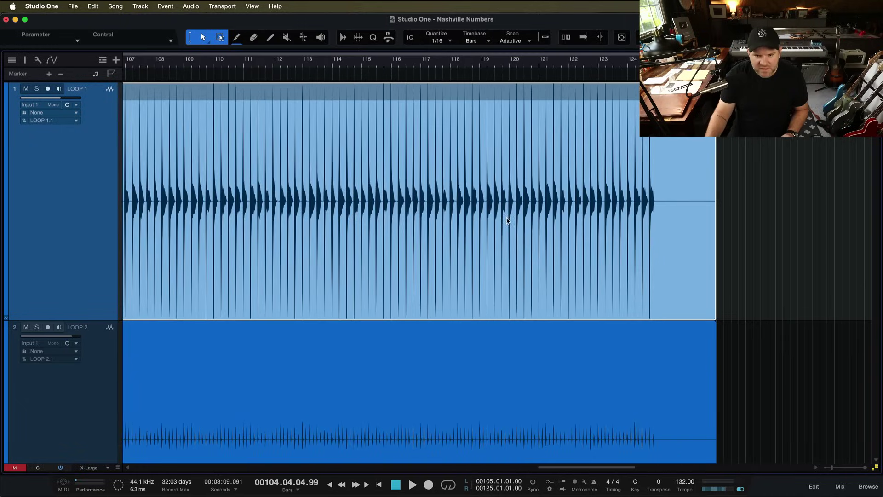
pyautogui.click(662, 212)
pyautogui.click(565, 244)
# Step: Set the song Start/End markers to the trimmed LOOP 1 event with Option+Y, placing Start at bar 9
pyautogui.scroll(-8, 566, 245)
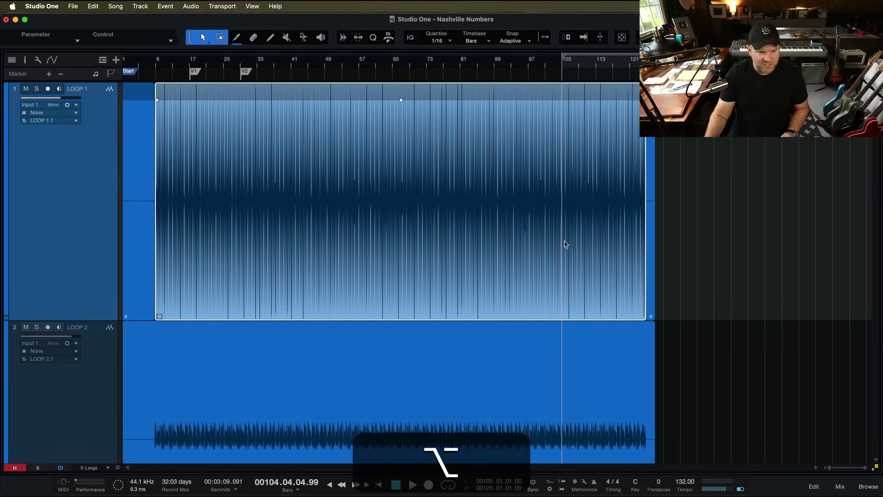
pyautogui.hotkey('alt', 'y')
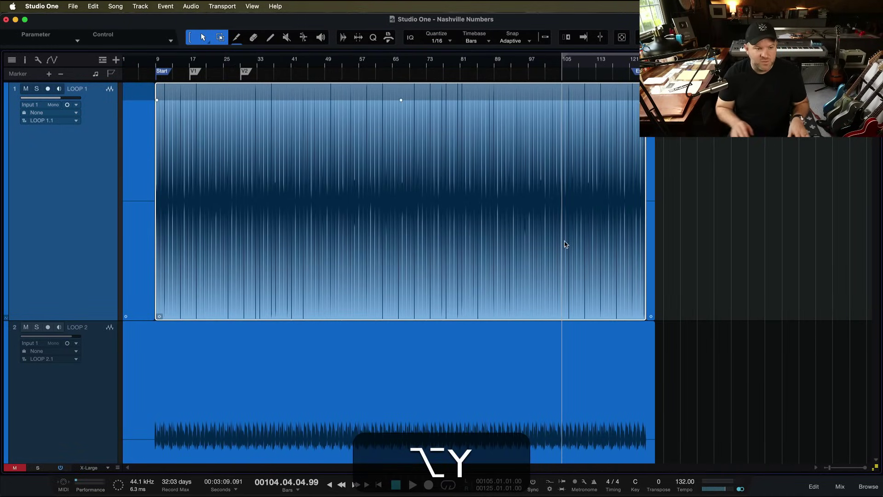